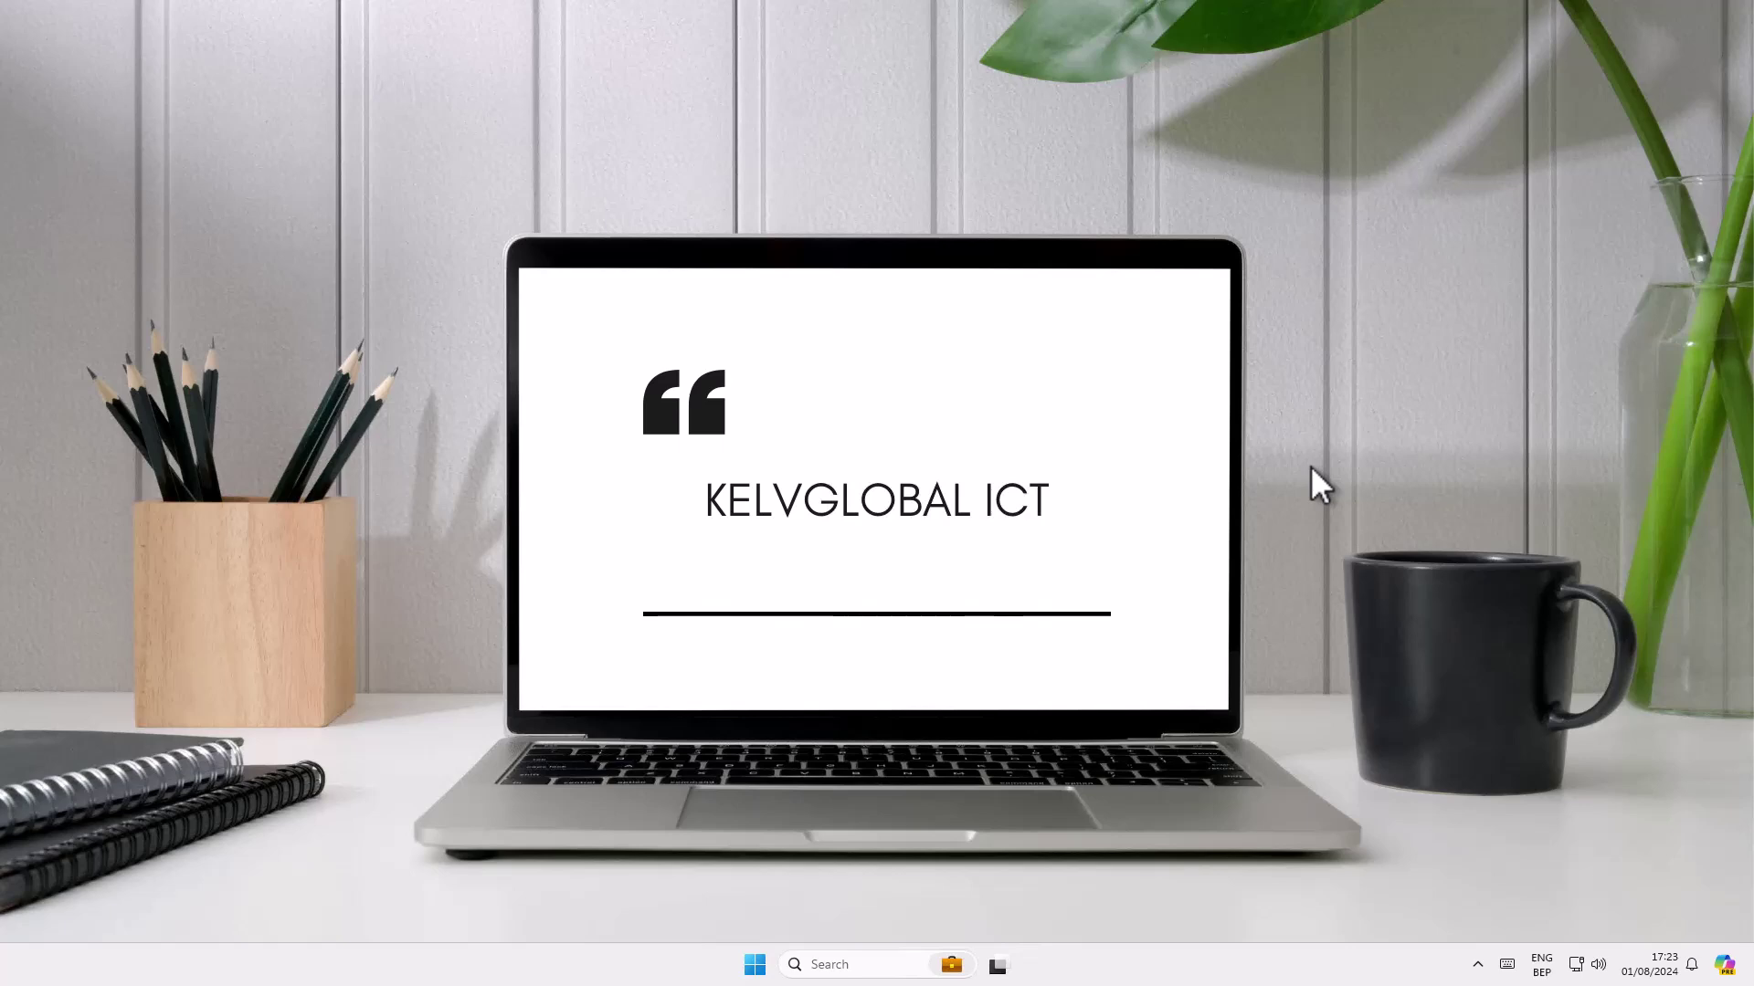
- Go to Settings > System > About and open System Properties on its Hardware tab
click(752, 967)
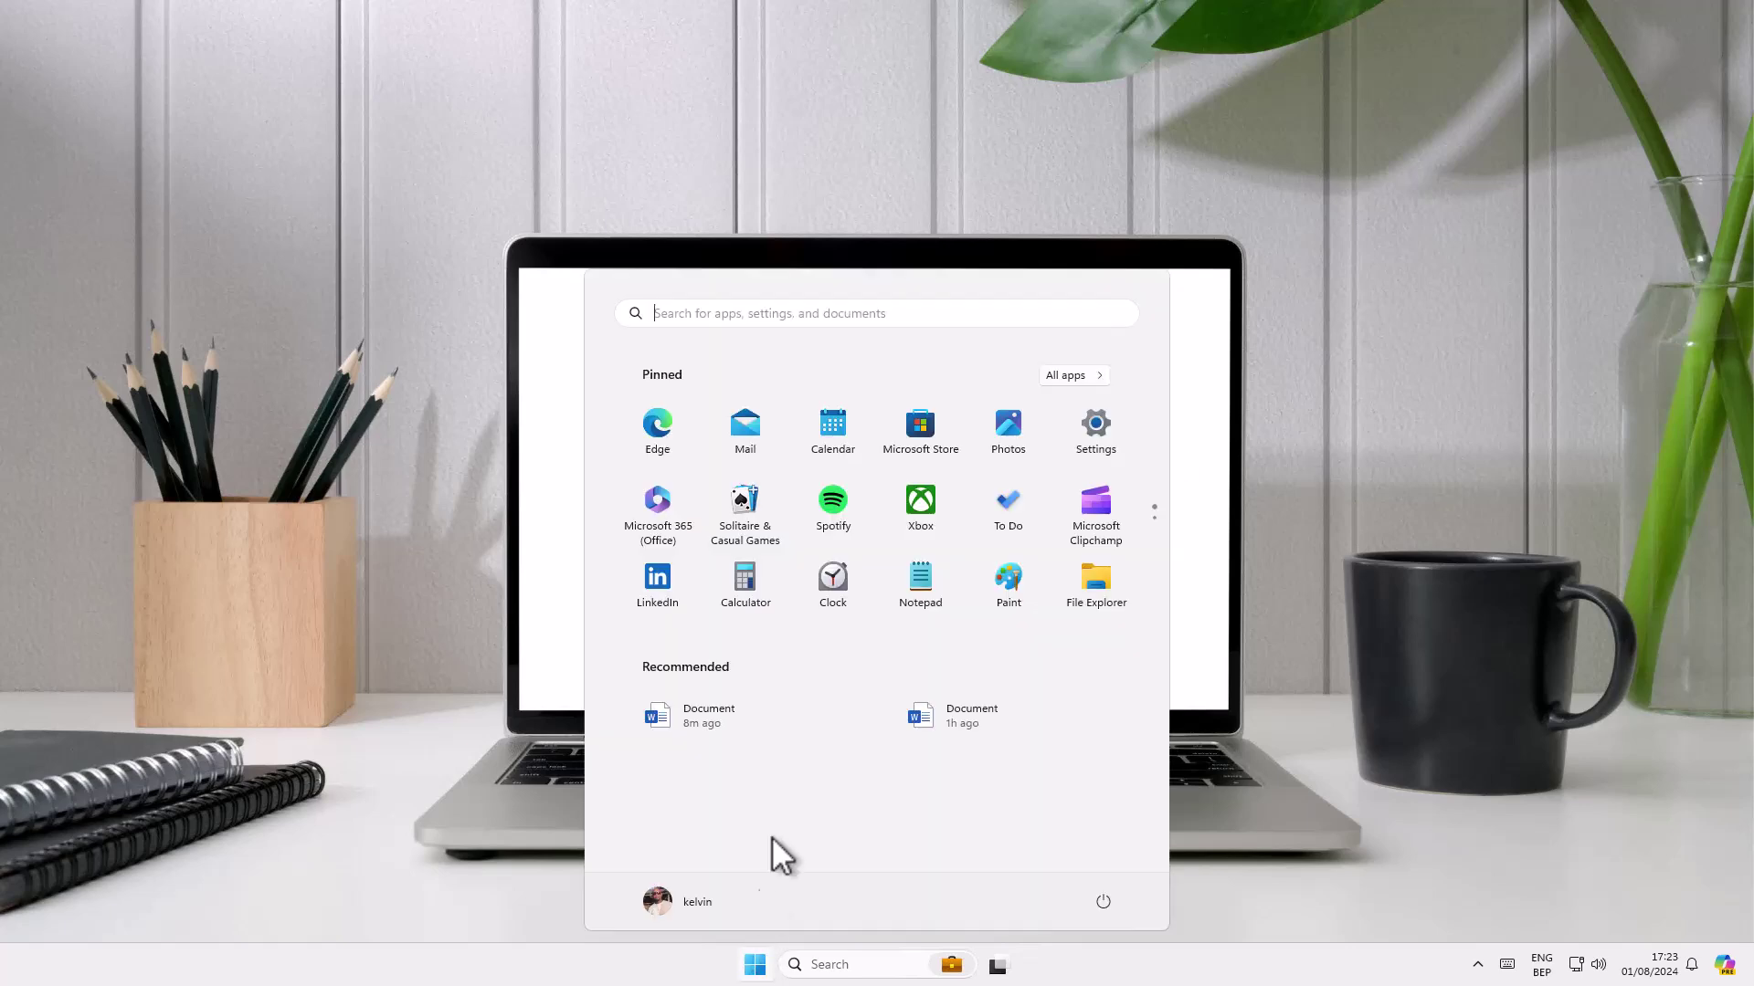
click(1107, 436)
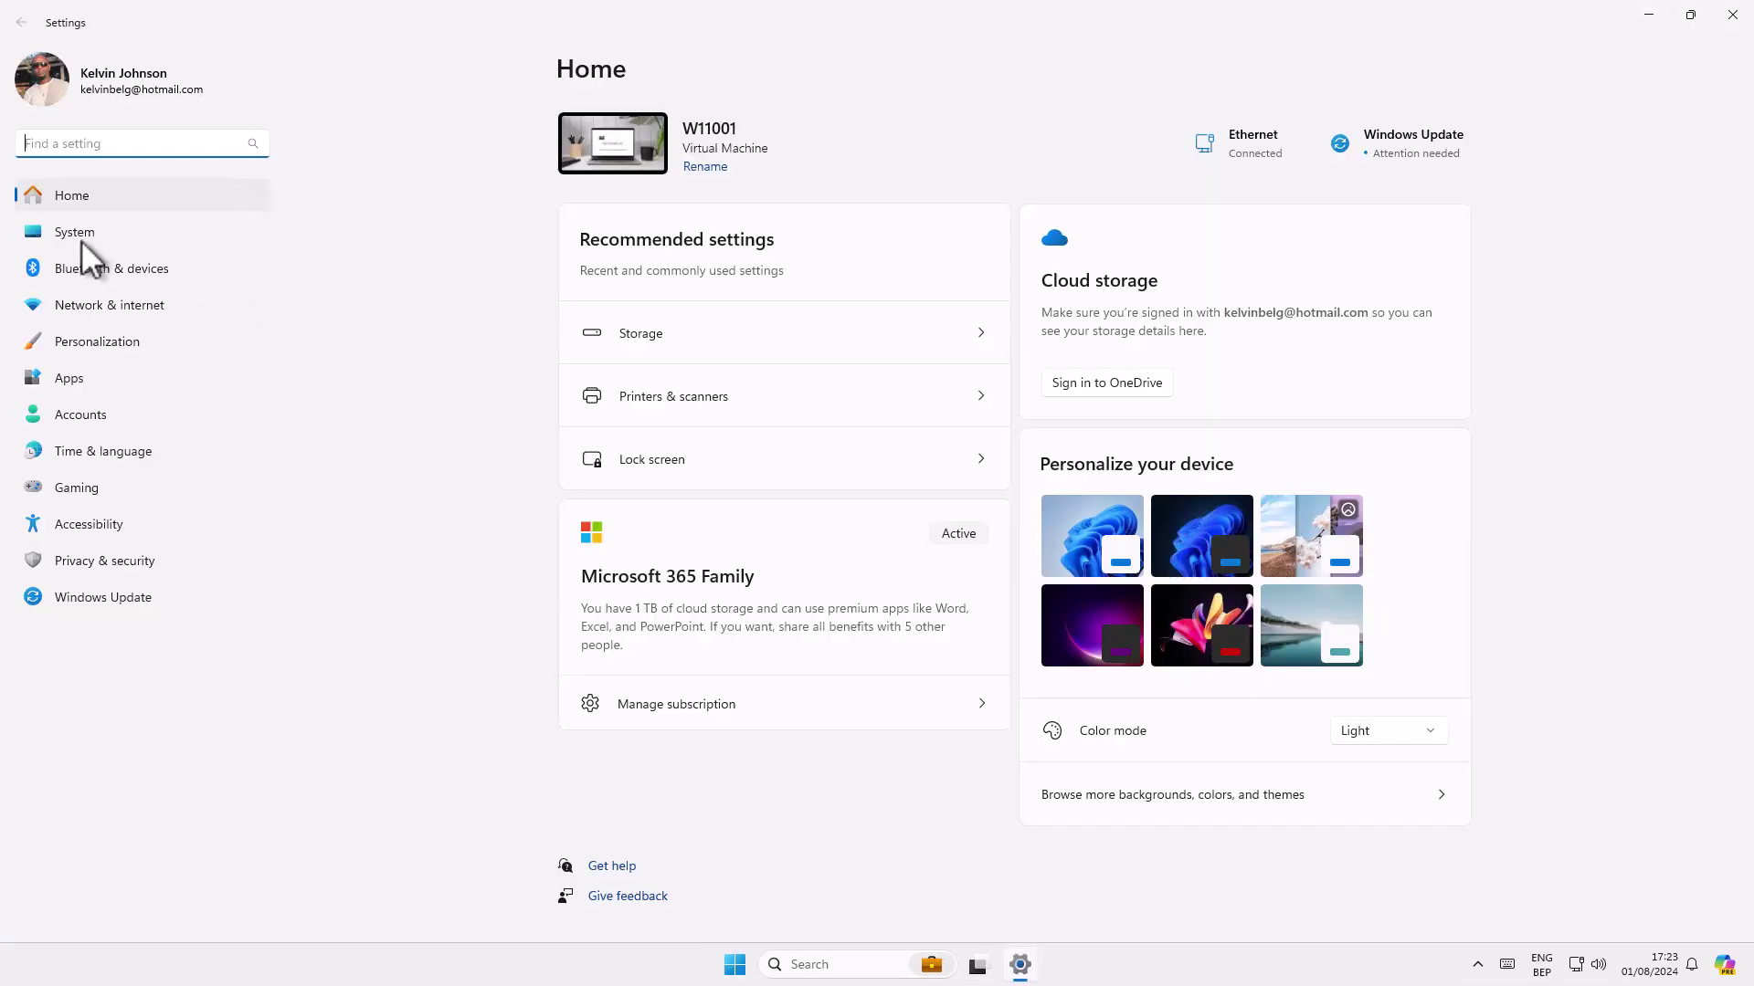
click(84, 230)
scroll(680, 566, down, 3)
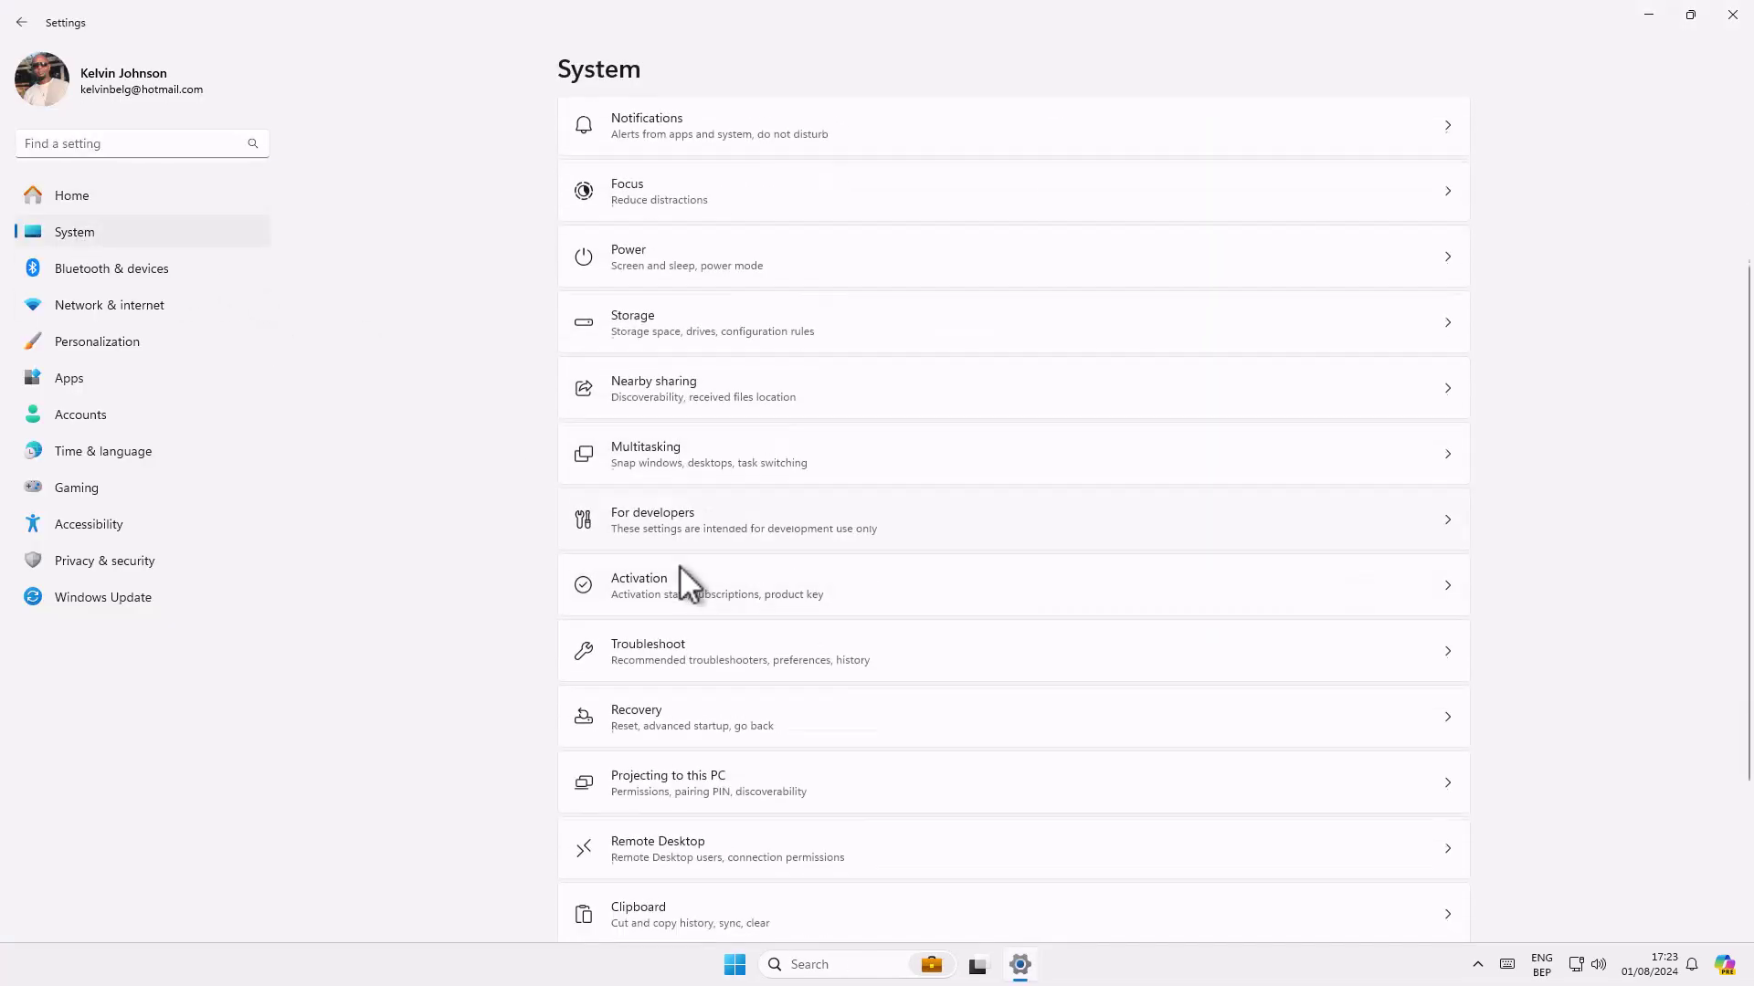
scroll(679, 565, down, 3)
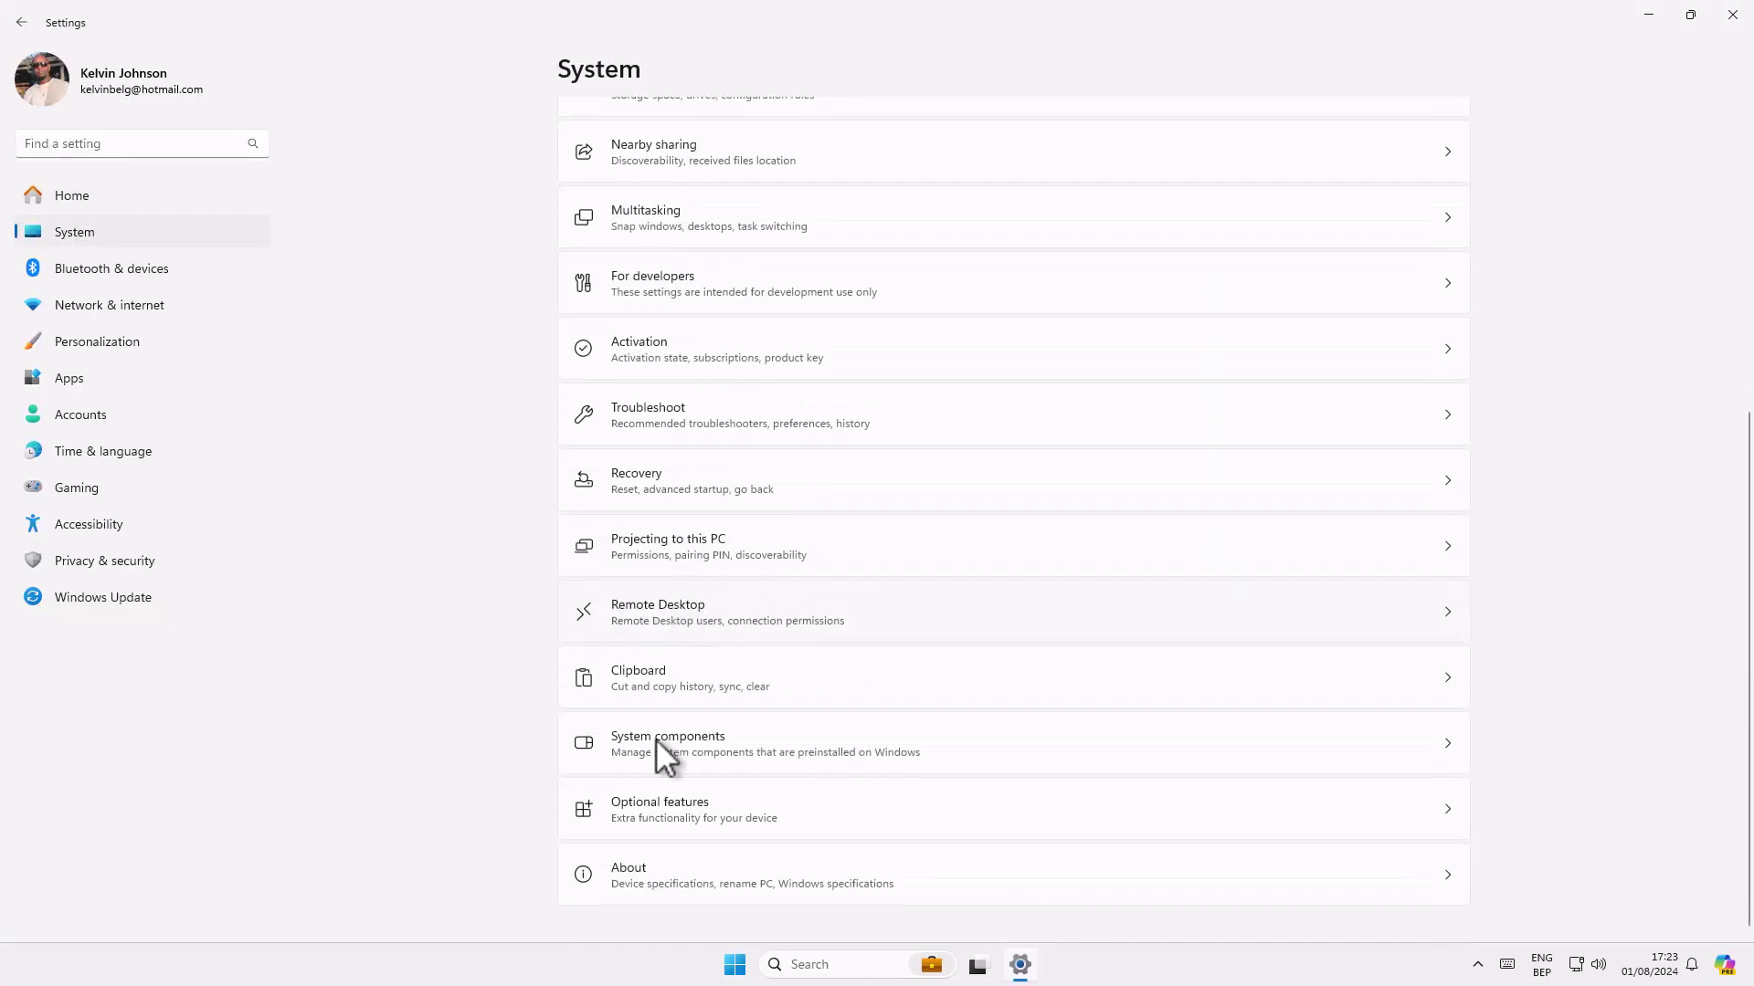
click(643, 876)
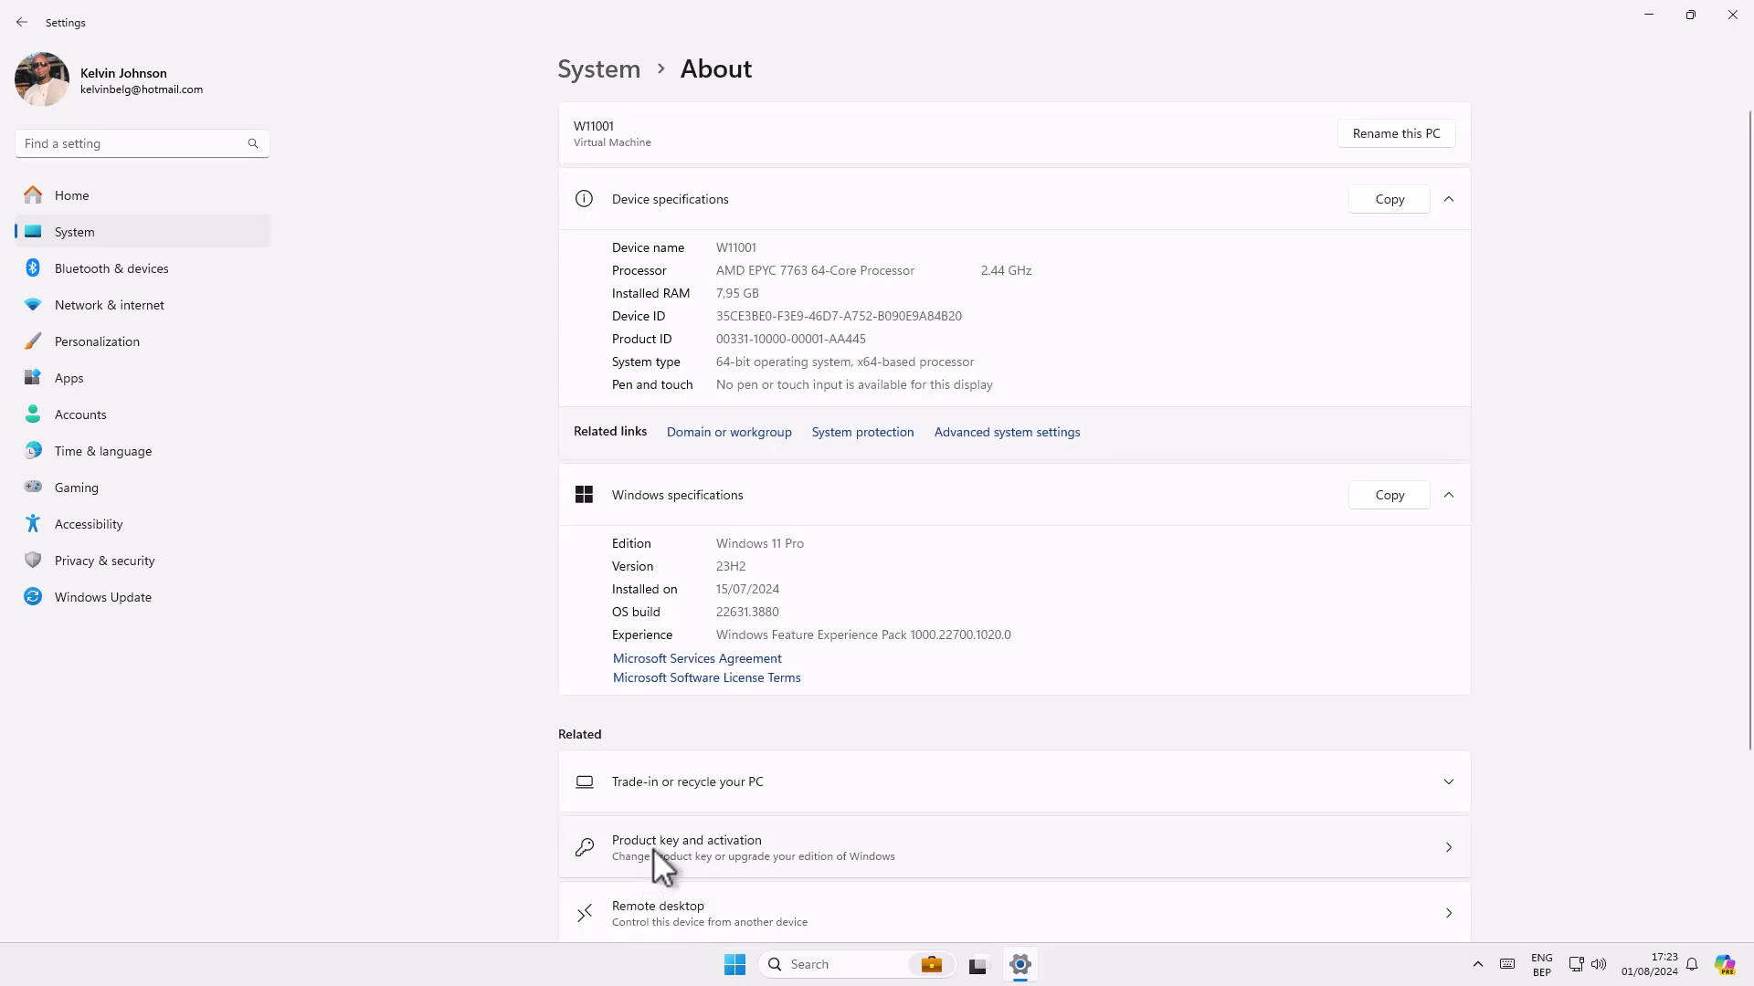
click(1011, 433)
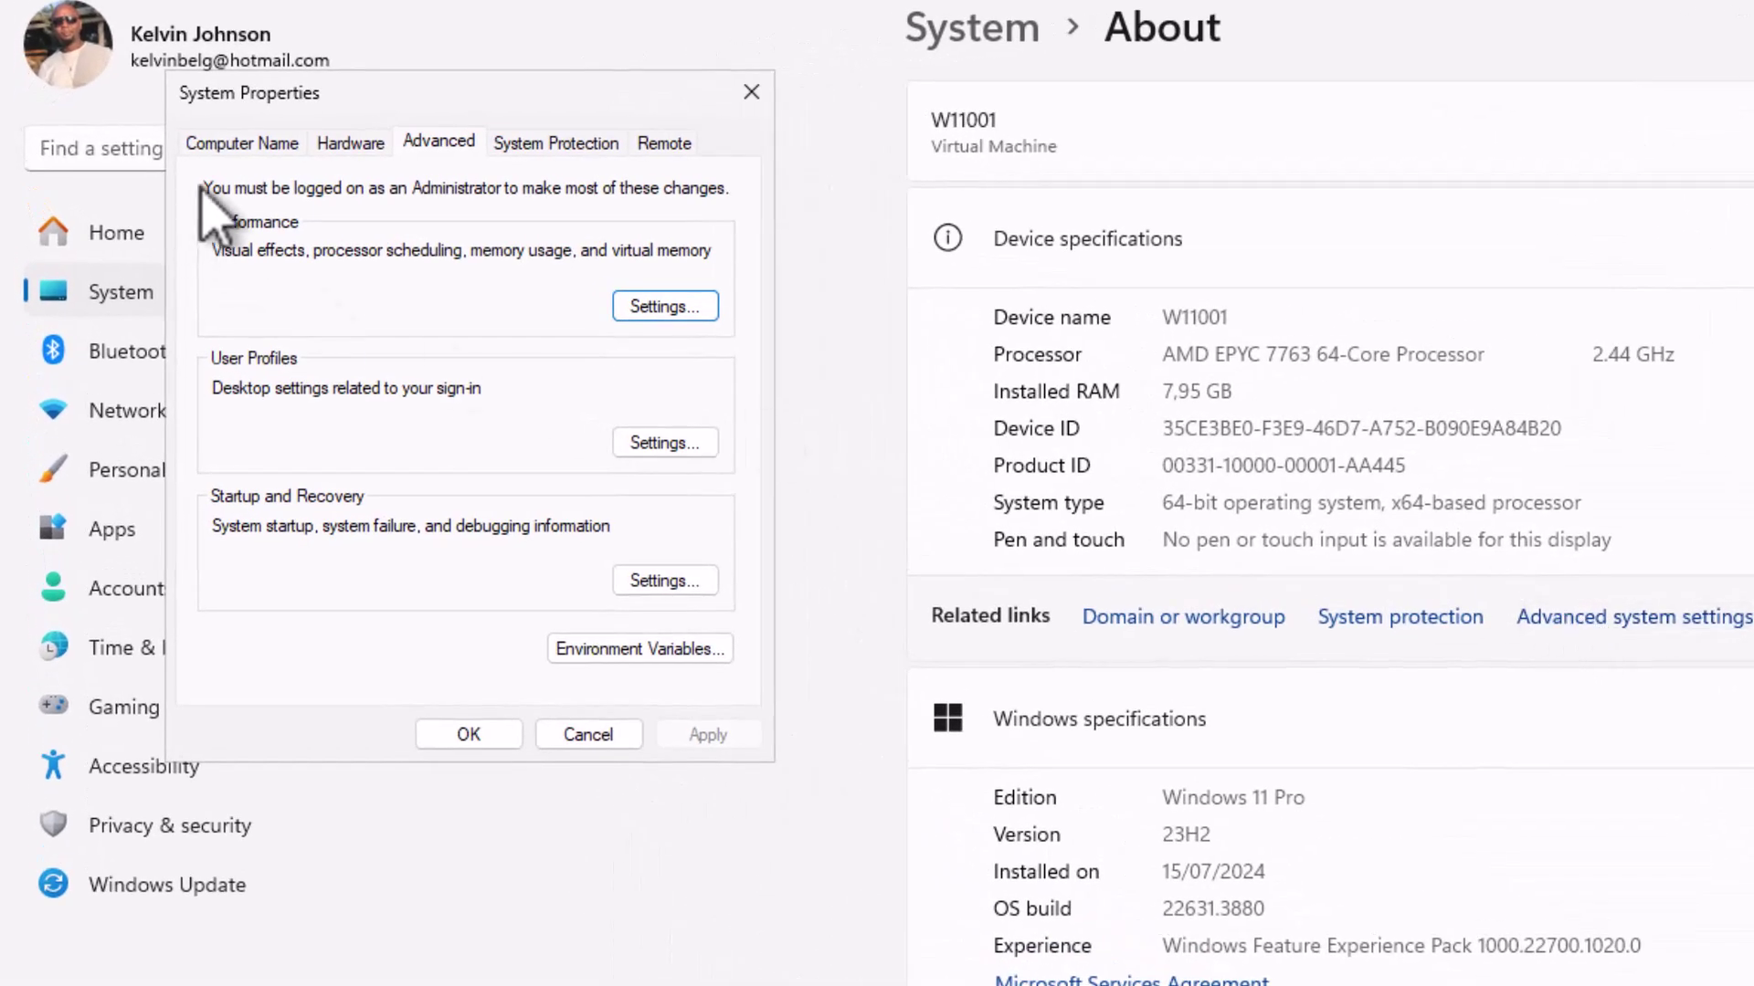
click(345, 144)
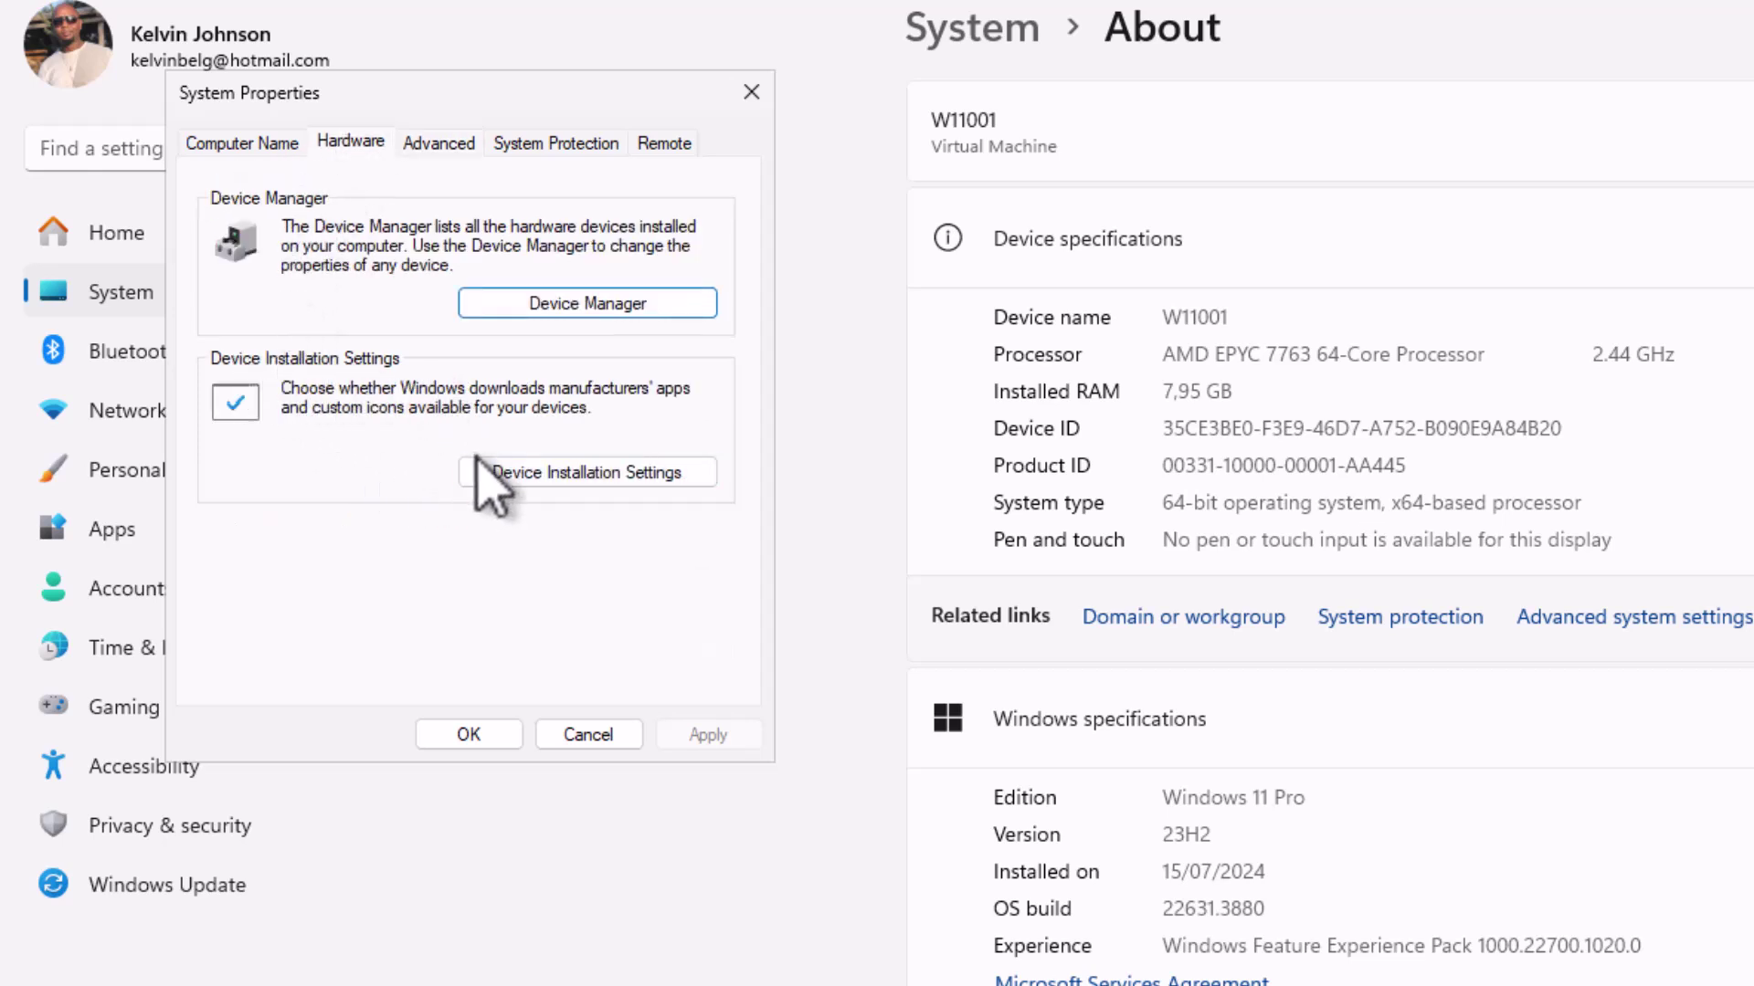
- Set Device Installation Settings to 'Yes (recommended)' and save the change
click(578, 476)
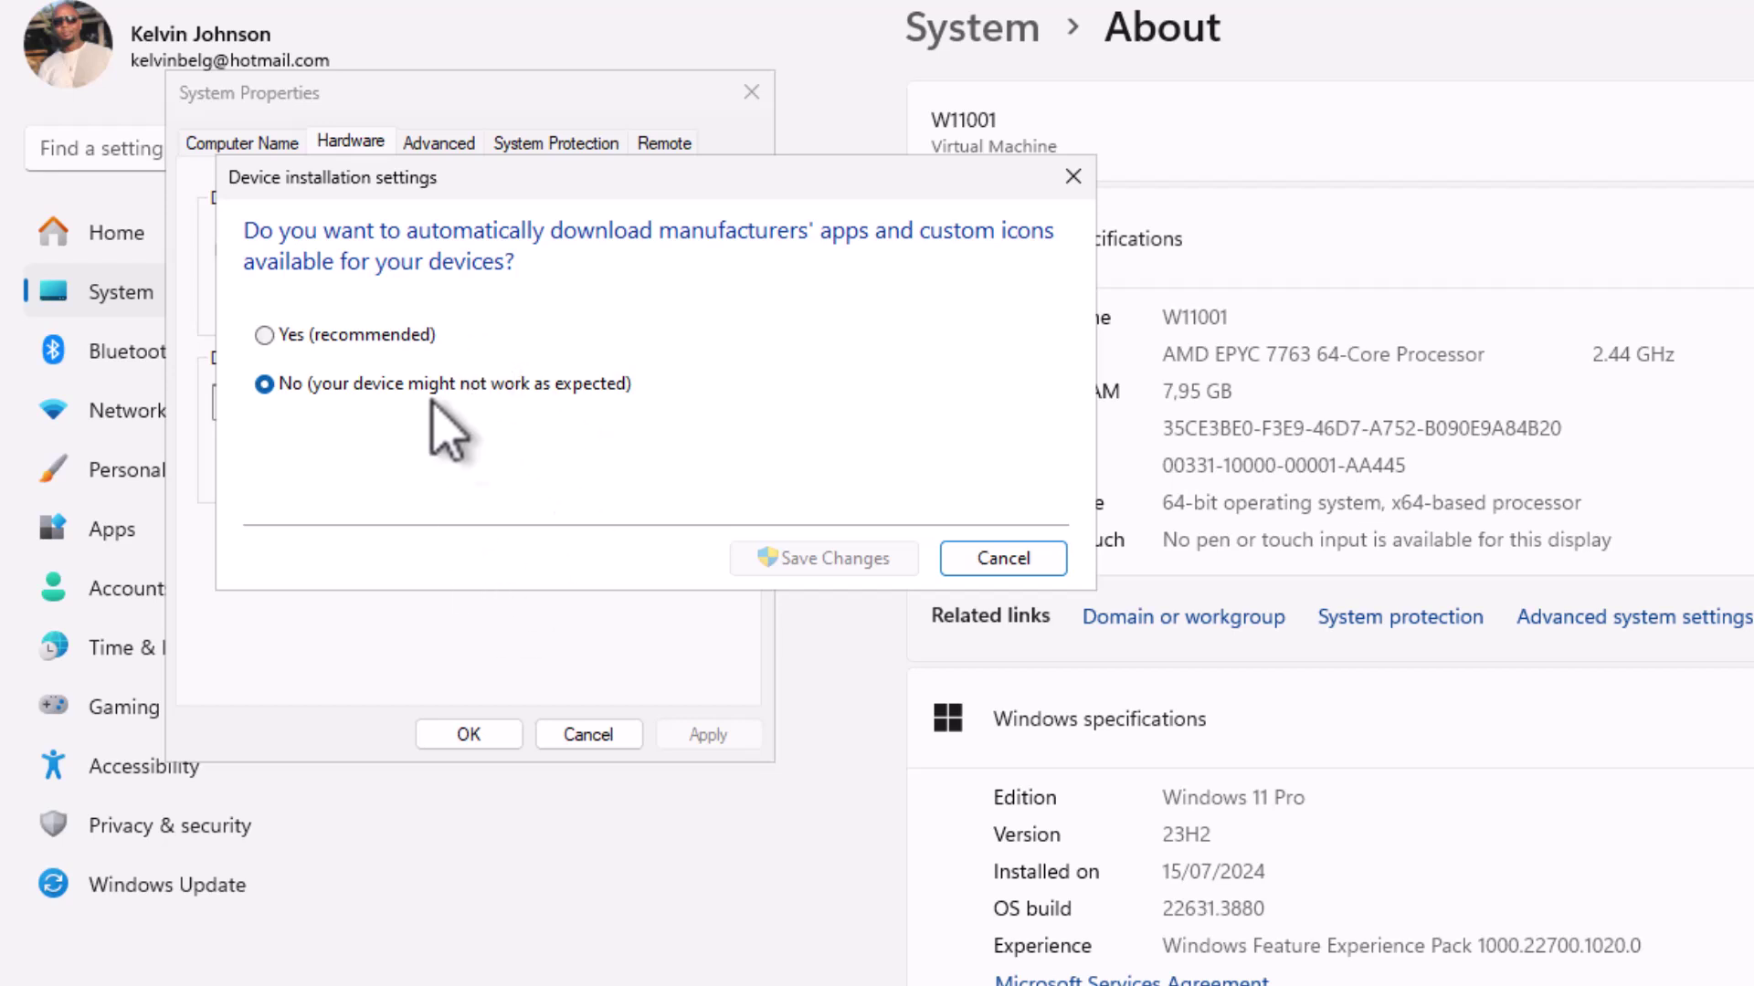
click(349, 336)
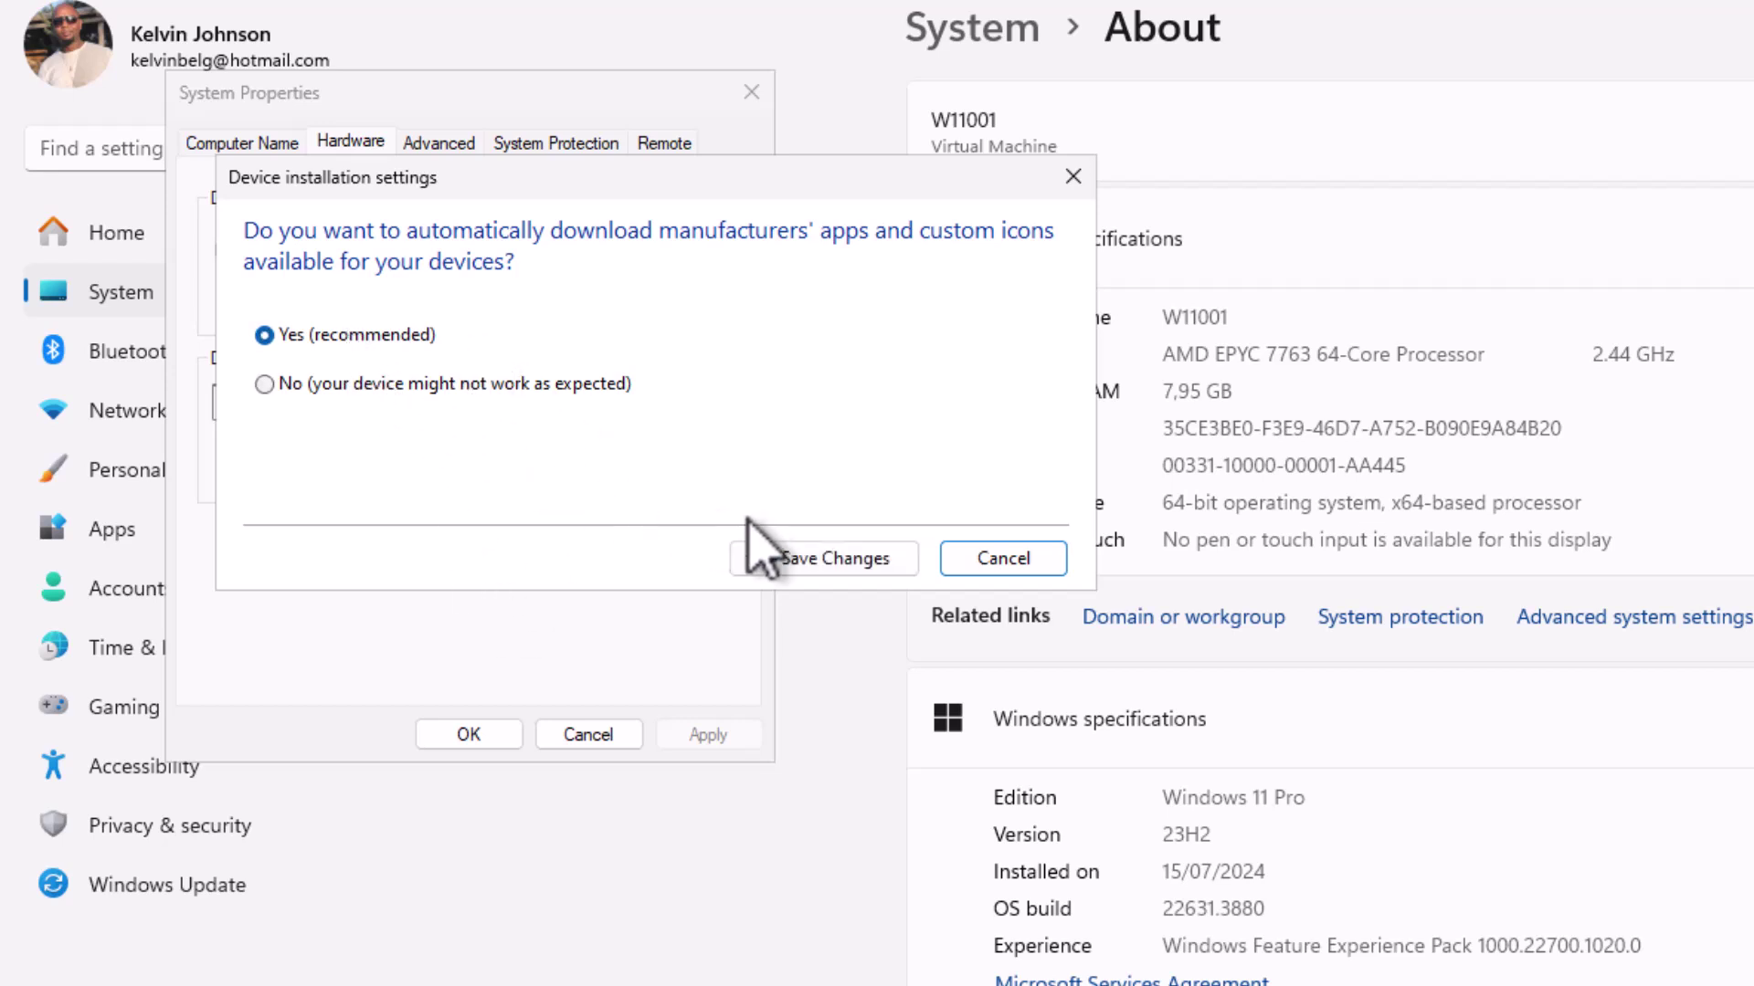
click(838, 558)
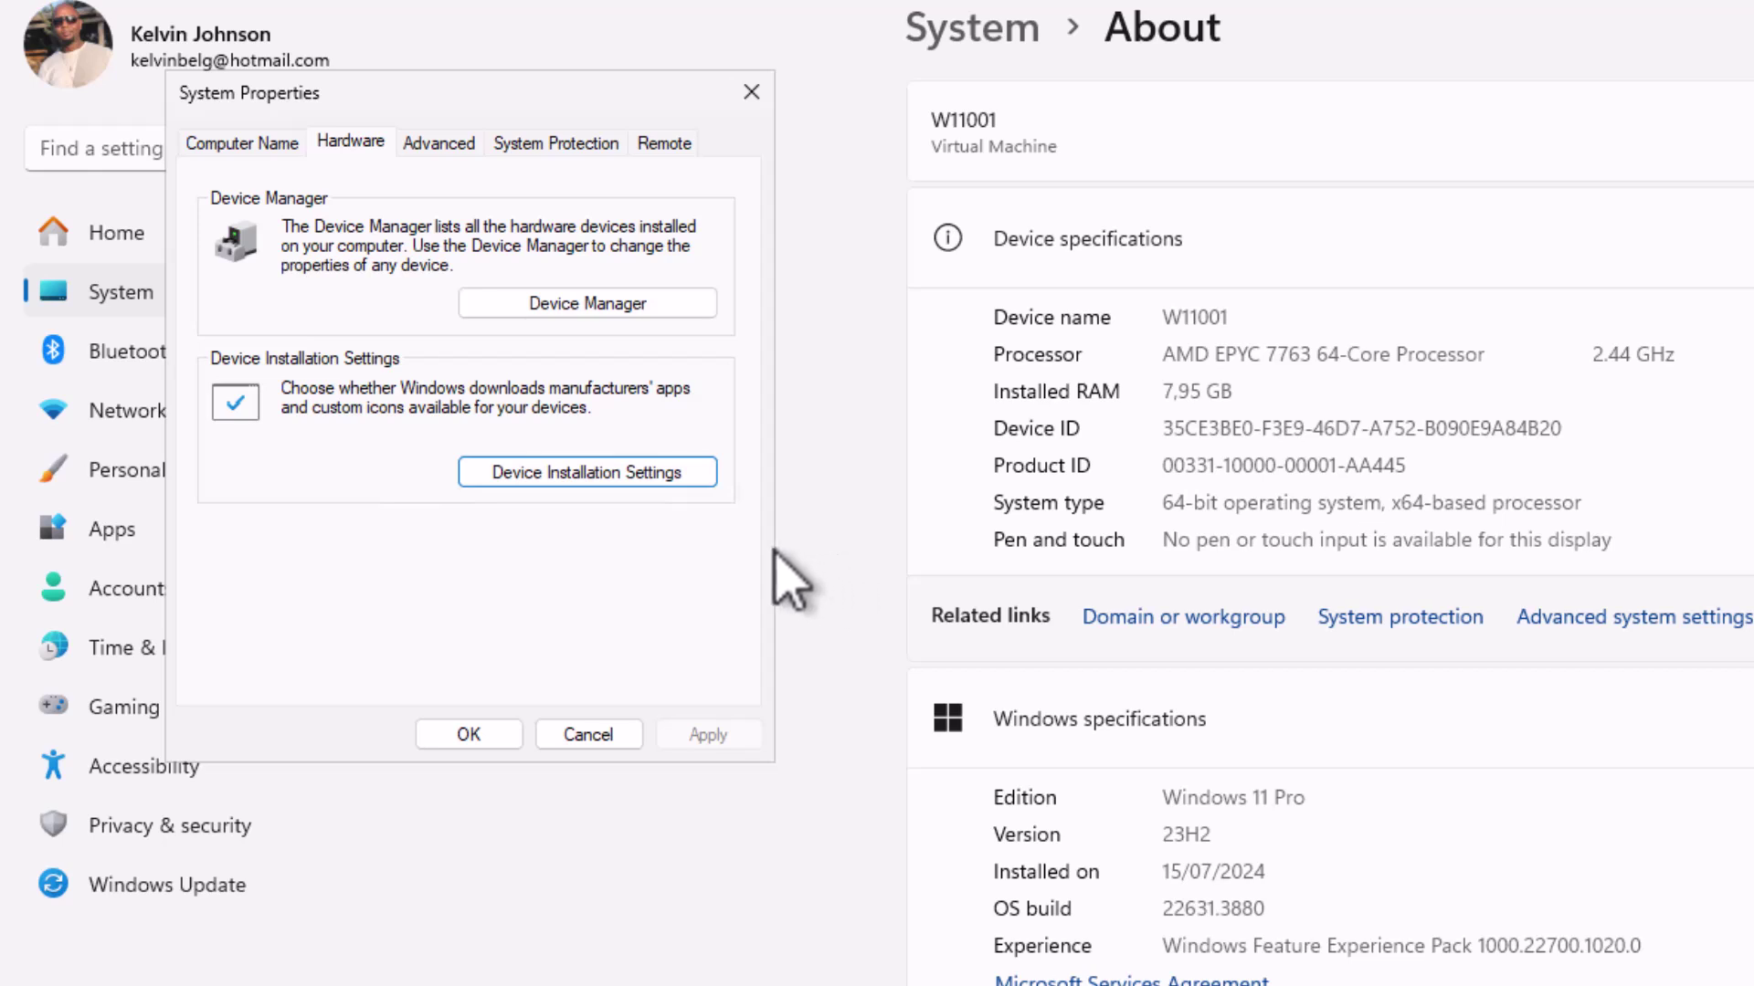
- Confirm System Properties with OK, leaving Settings on the System > About page
click(468, 734)
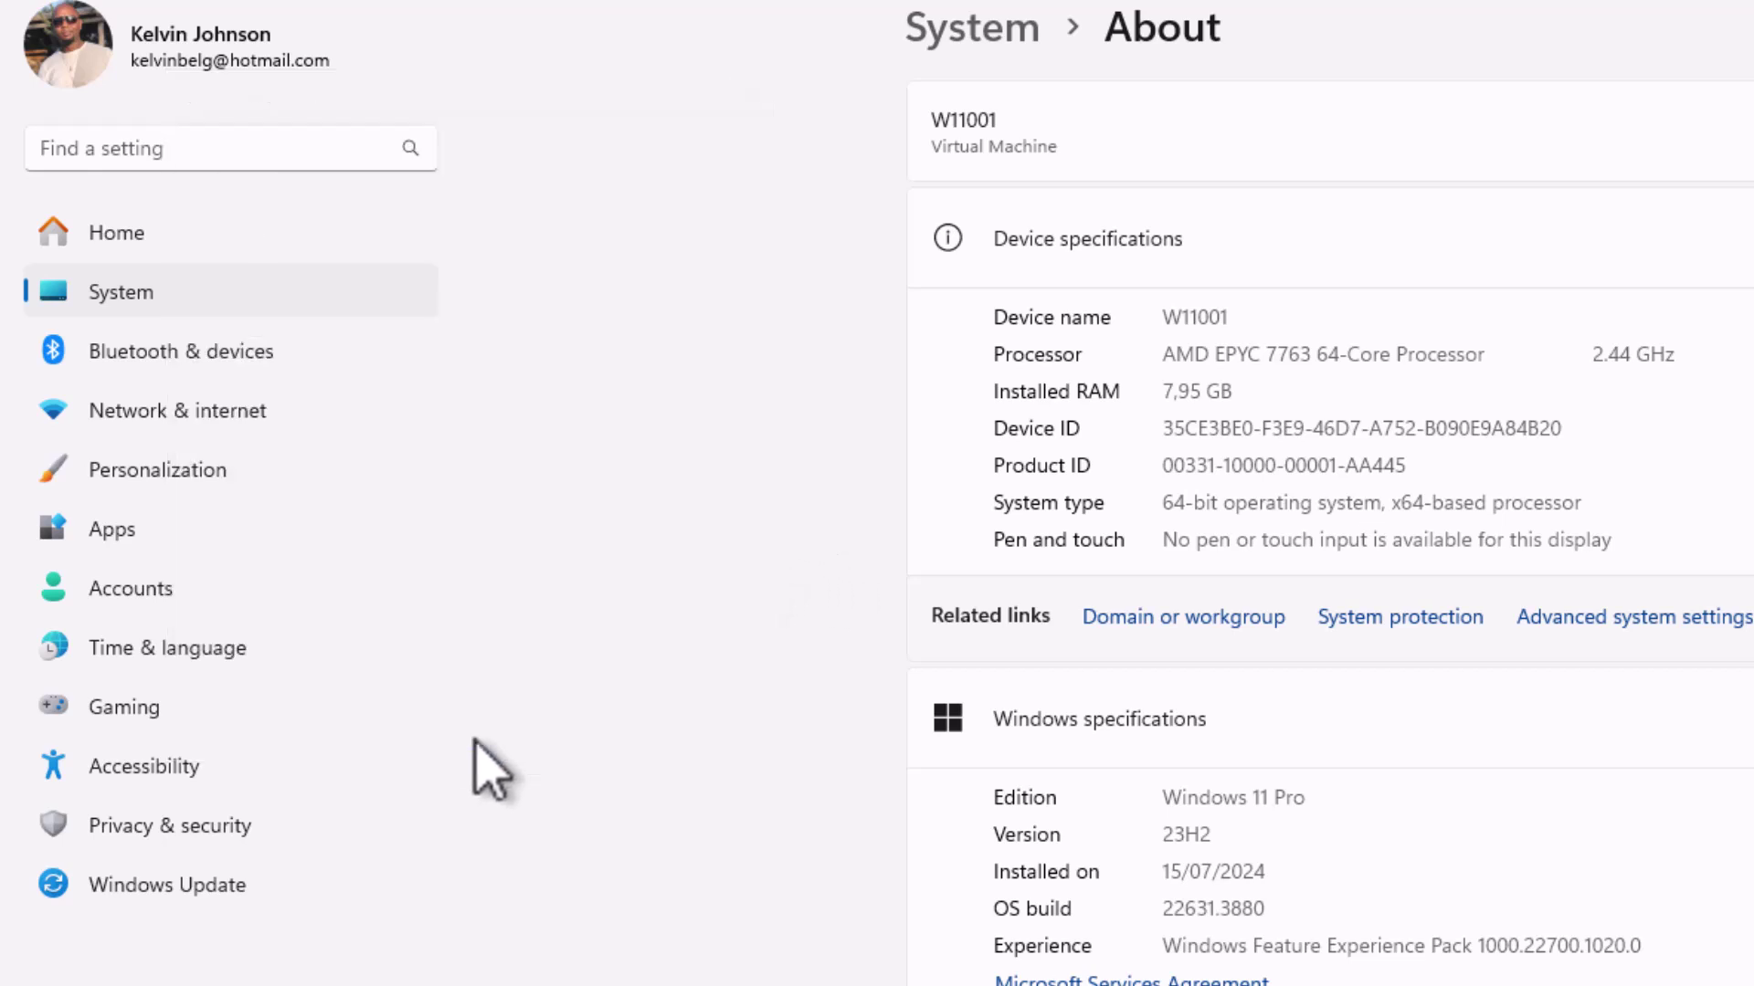